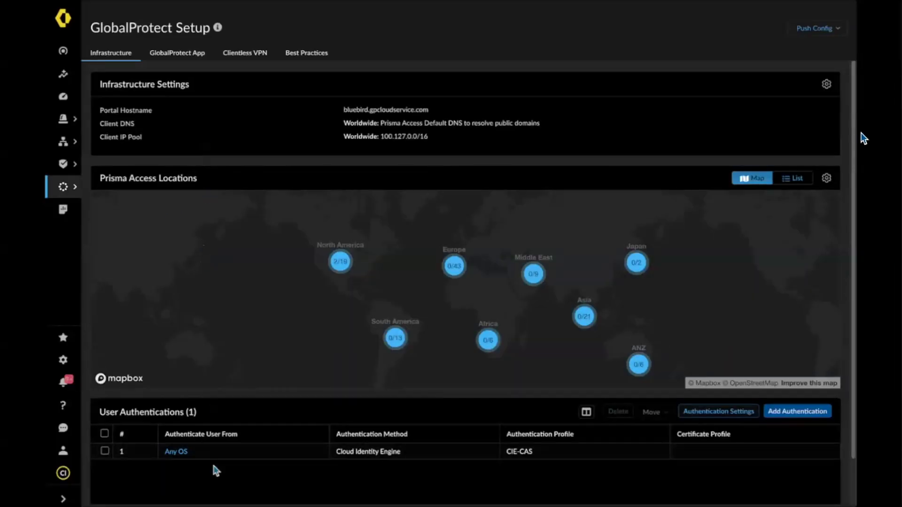
Open the Default GlobalProtect app settings and choose Everytime the user logs on to the machine (Always On) for Connect.
left_click(193, 54)
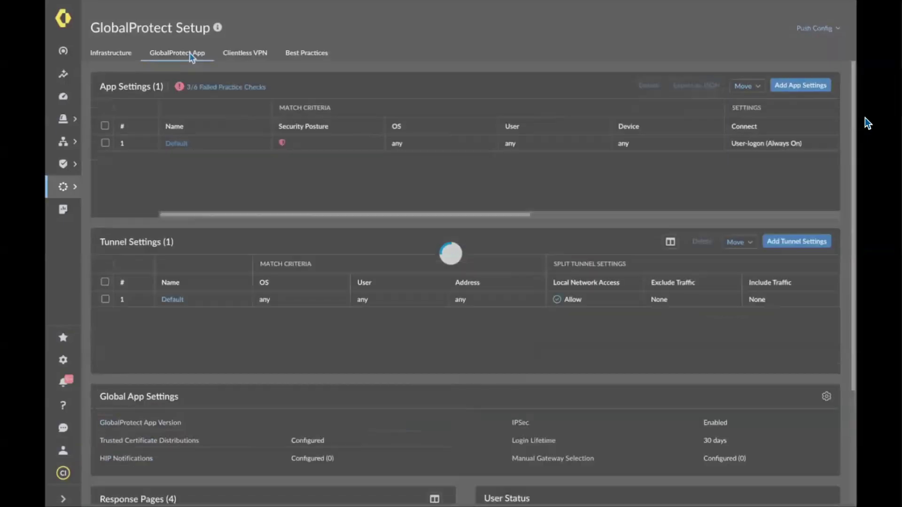
left_click(160, 147)
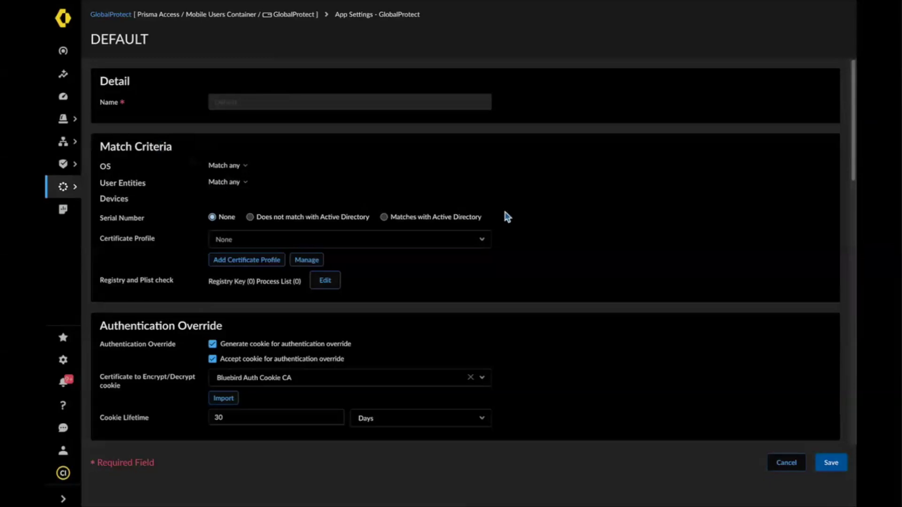
scroll(506, 215, "down", 1)
scroll(507, 220, "down", 5)
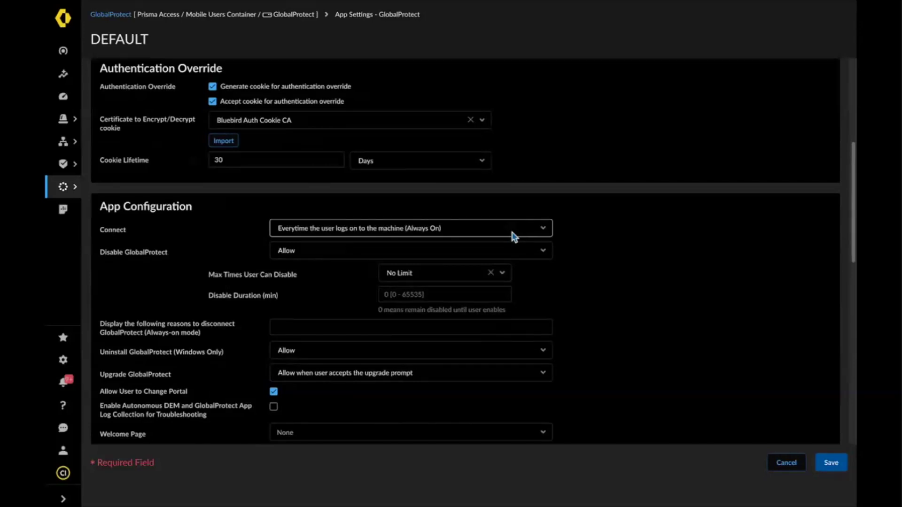
left_click(513, 233)
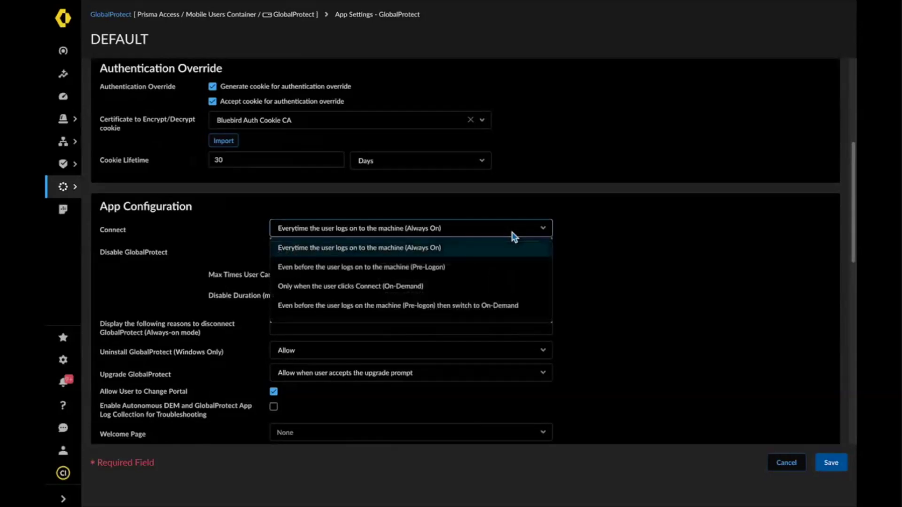
left_click(469, 248)
left_click(470, 235)
left_click(466, 257)
Review the Internal Host Detection and Internal Gateway sections, and save the Default app settings.
scroll(580, 251, "down", 1)
scroll(580, 251, "down", 5)
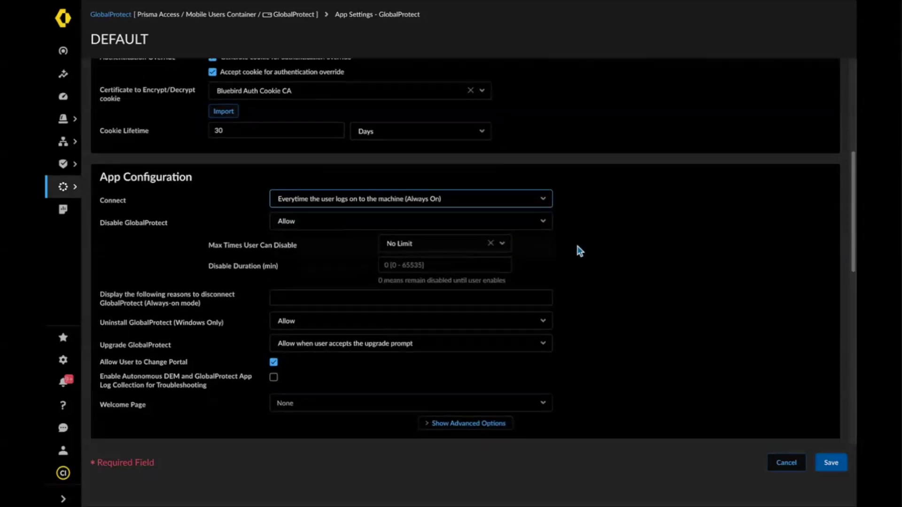
left_click_drag(99, 225, 236, 234)
left_click(240, 234)
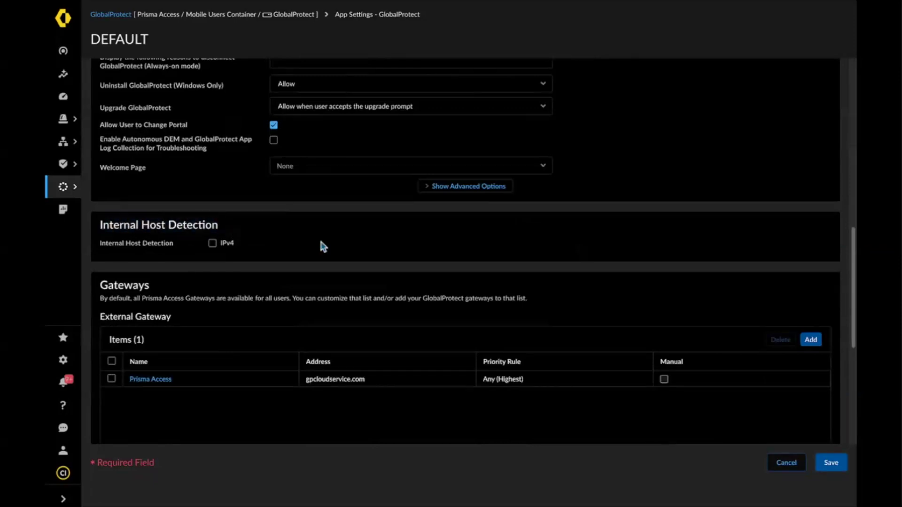
scroll(323, 245, "down", 6)
left_click_drag(186, 191, 124, 192)
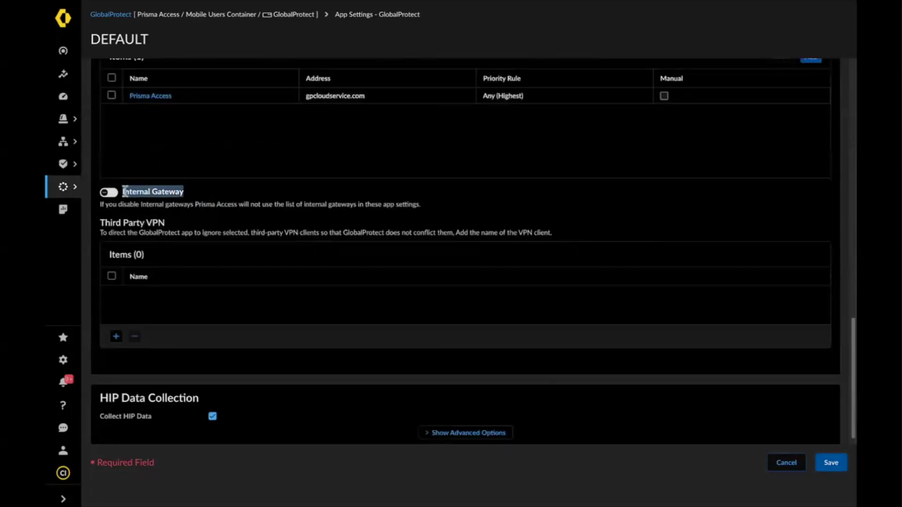
left_click(225, 196)
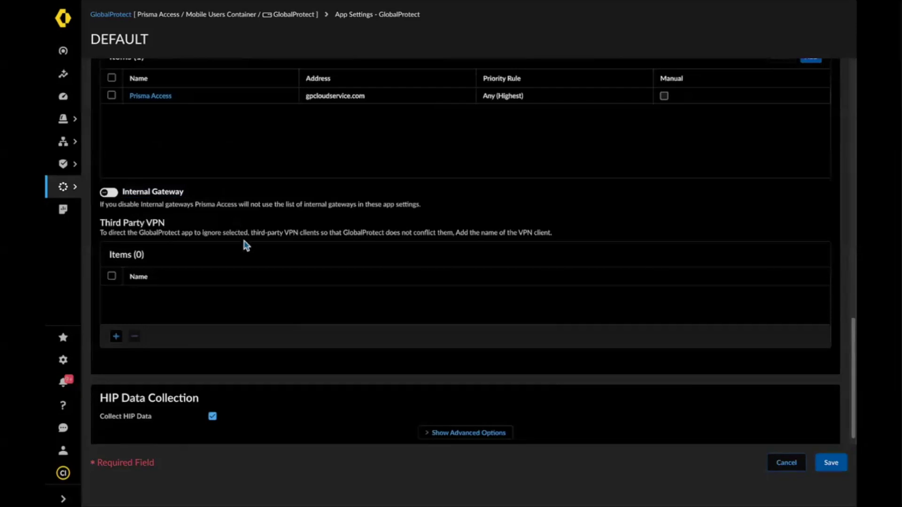
left_click(831, 465)
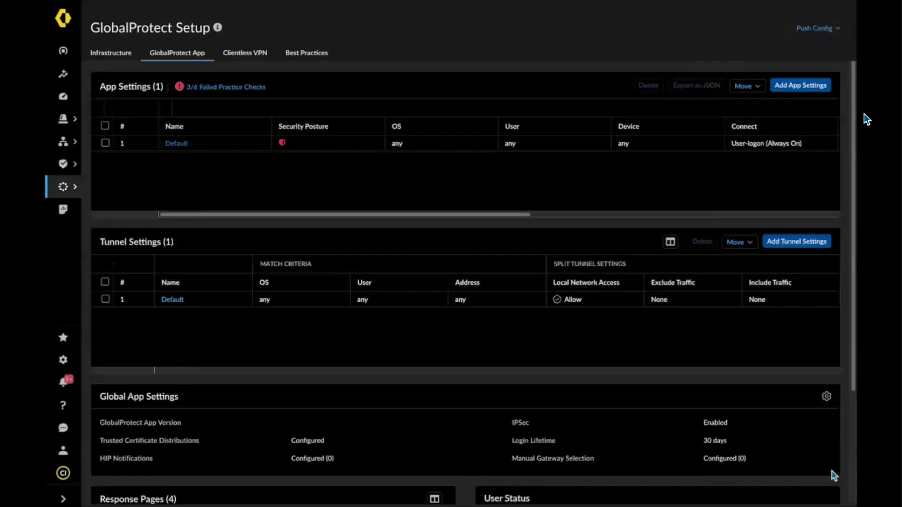
Open the advanced settings of the Prisma Access Remote Networks setup.
mouse_move(63, 187)
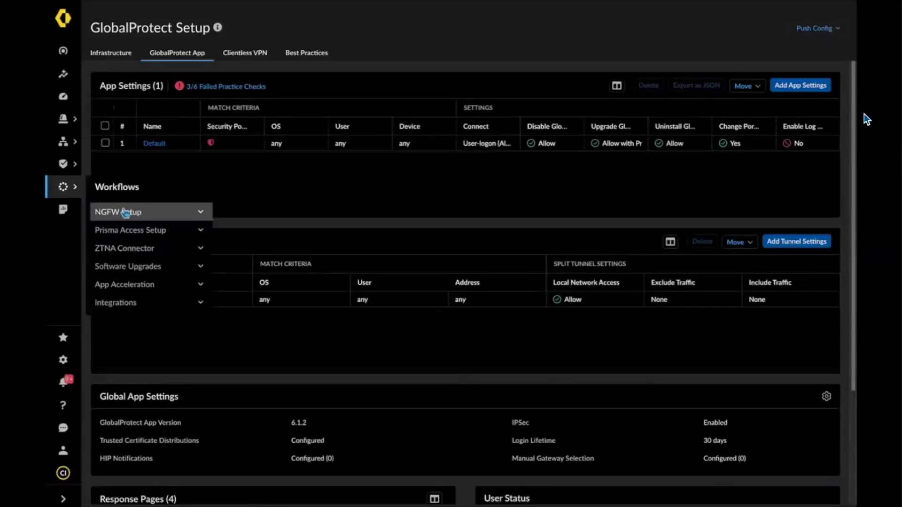
left_click(146, 230)
left_click(133, 322)
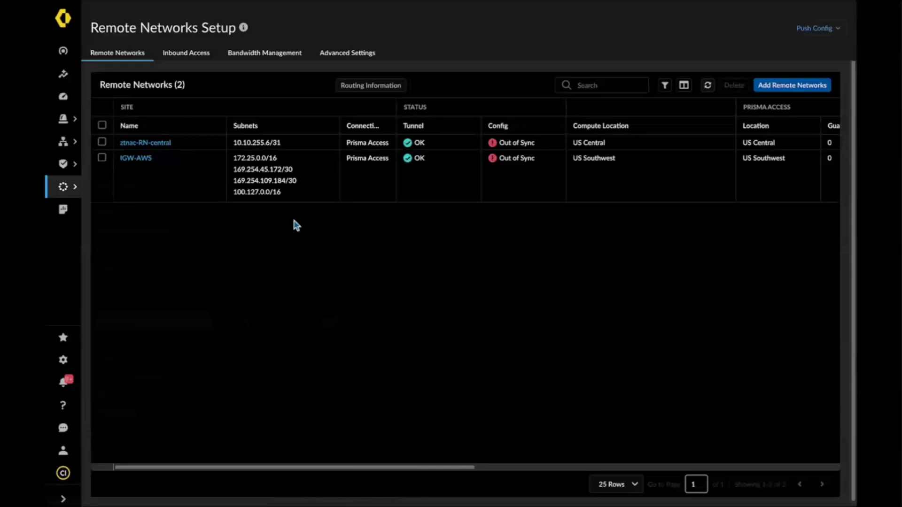
left_click(327, 58)
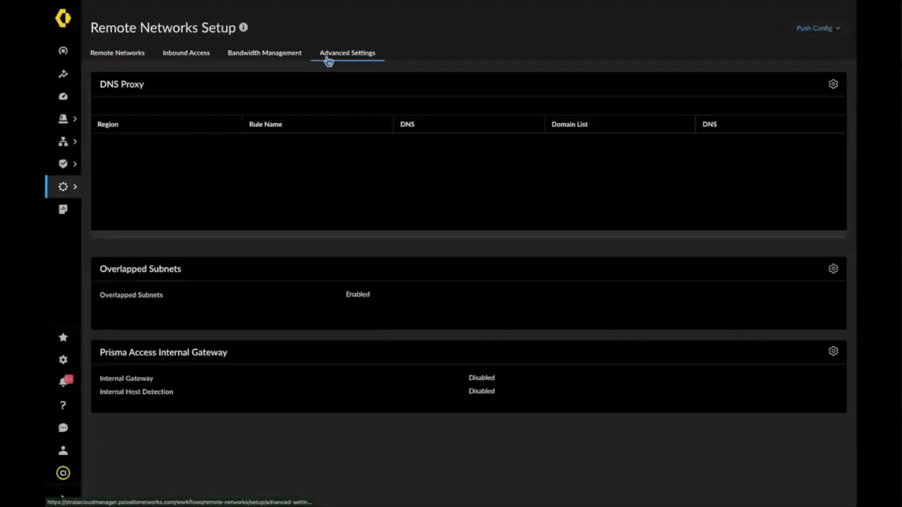
Enable Internal Gateway and Internal Host Detection for the Prisma Access Internal Gateway, save, and review both settings.
left_click_drag(258, 361, 94, 357)
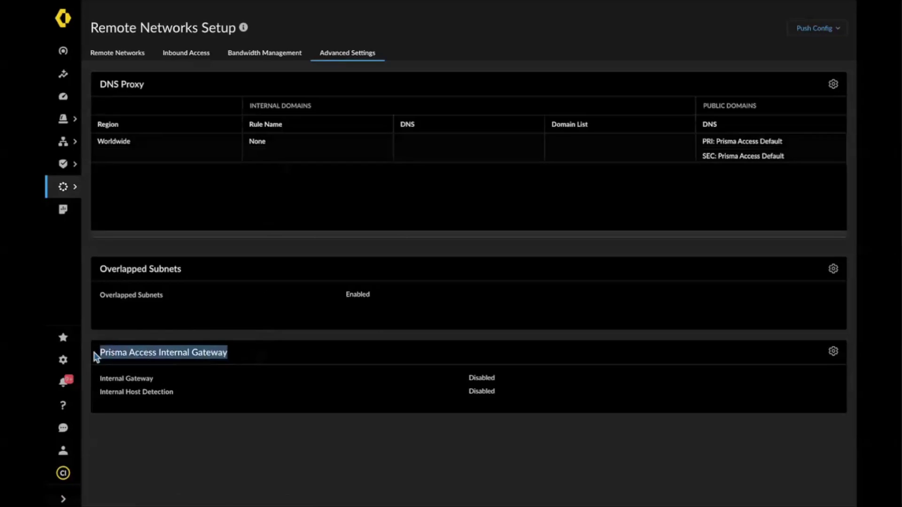
left_click(834, 353)
left_click(593, 85)
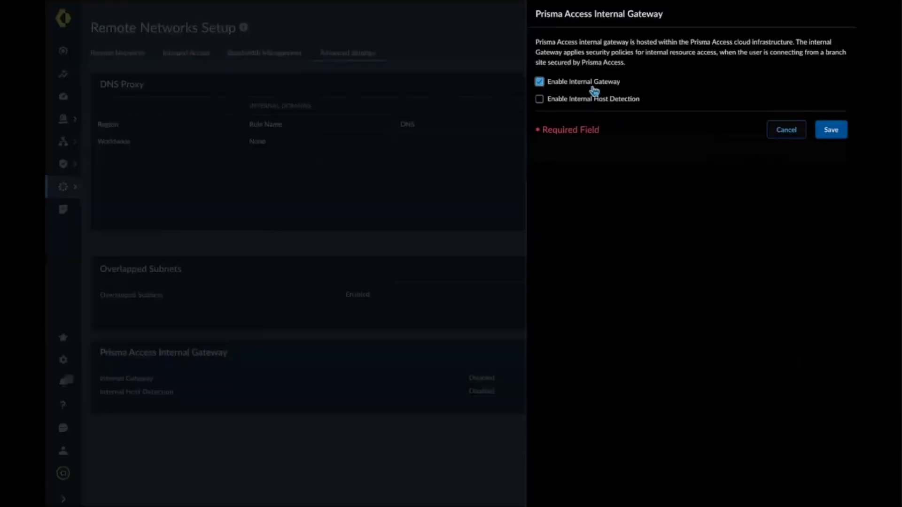
left_click(595, 102)
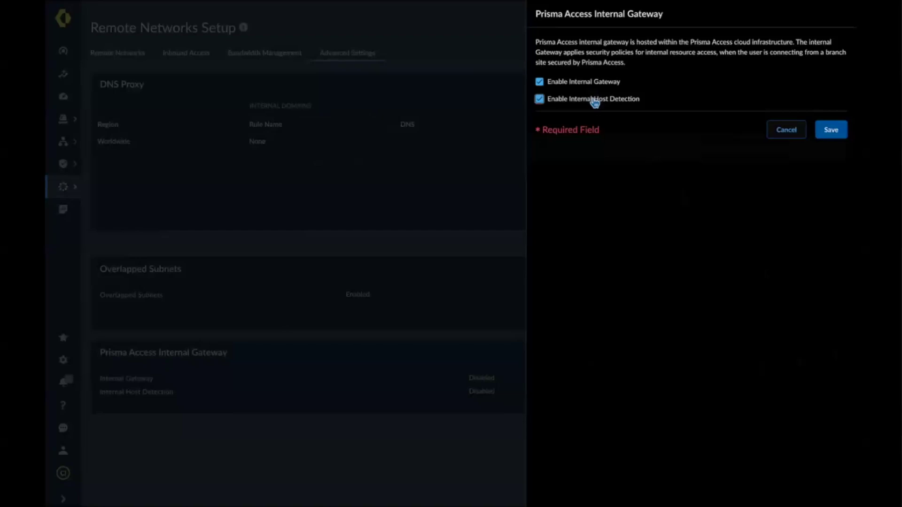
left_click(831, 130)
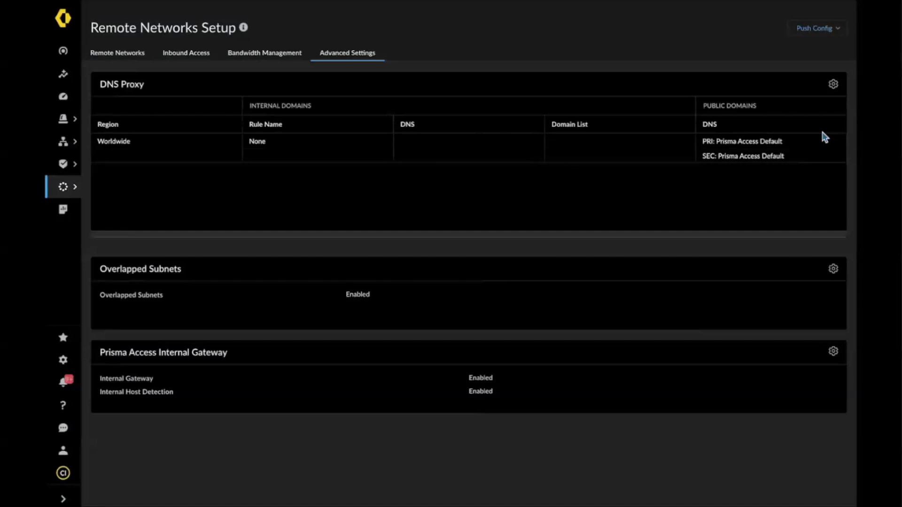
left_click_drag(114, 354, 301, 358)
left_click_drag(492, 392, 101, 375)
left_click(102, 374)
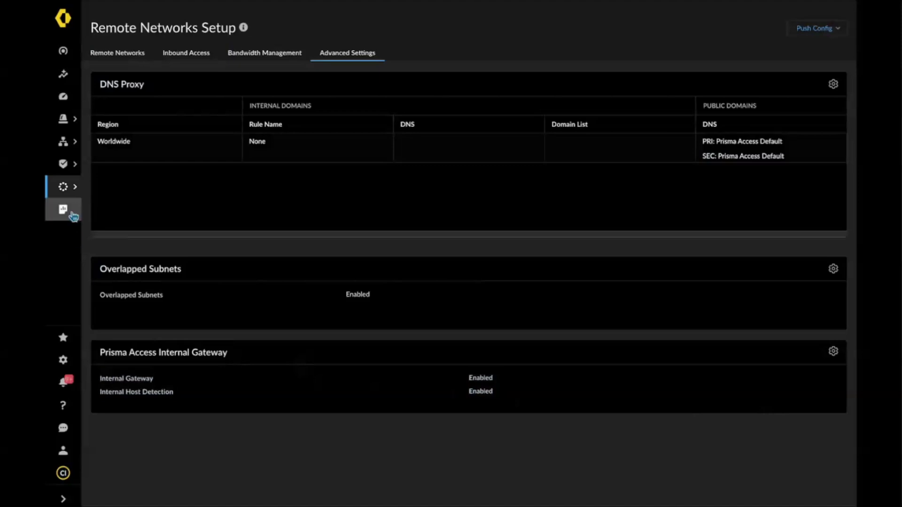
Return to the GlobalProtect setup and reopen the Default app settings.
mouse_move(70, 207)
left_click(168, 233)
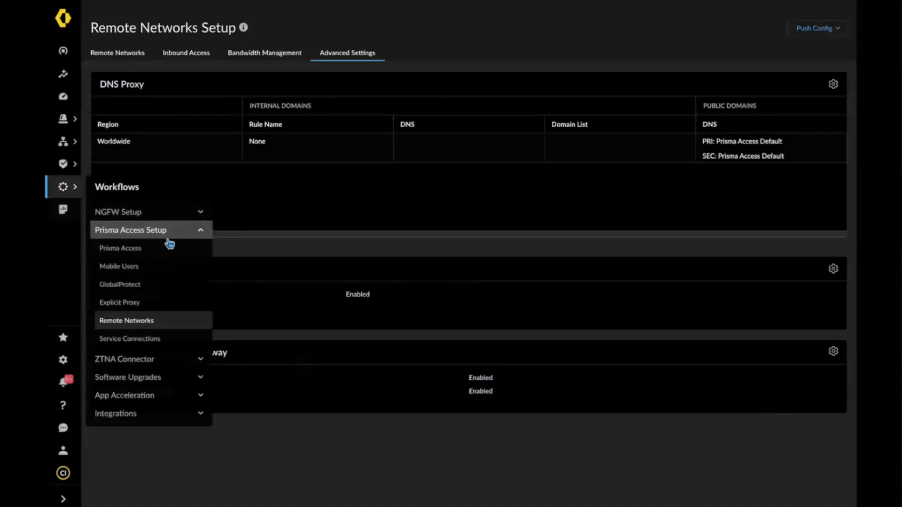
left_click(161, 292)
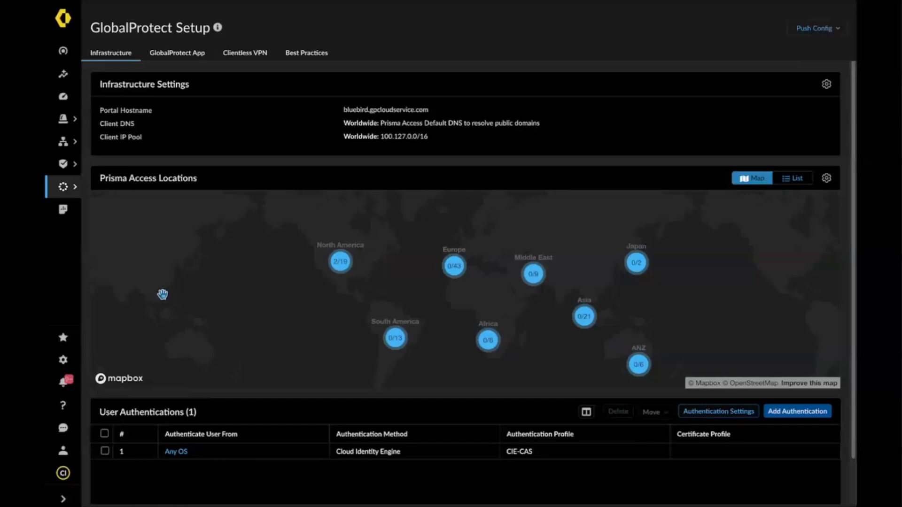
left_click(198, 66)
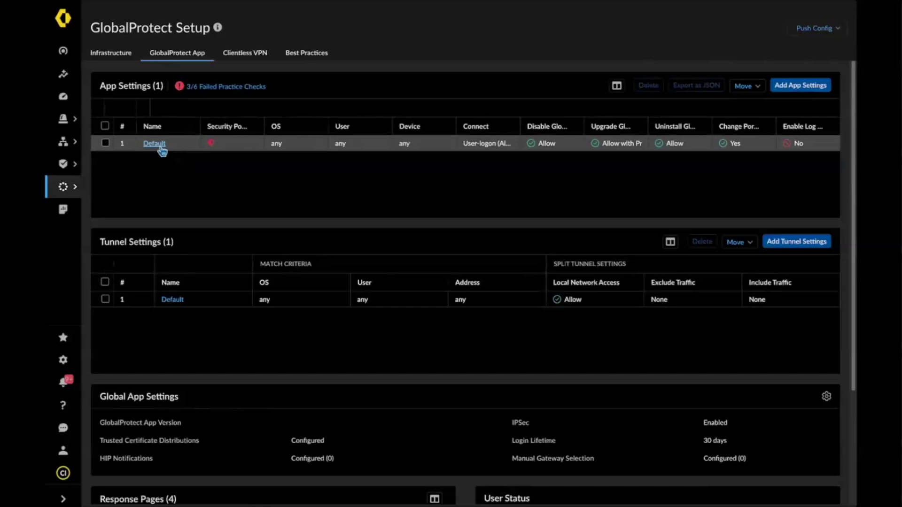
left_click(159, 145)
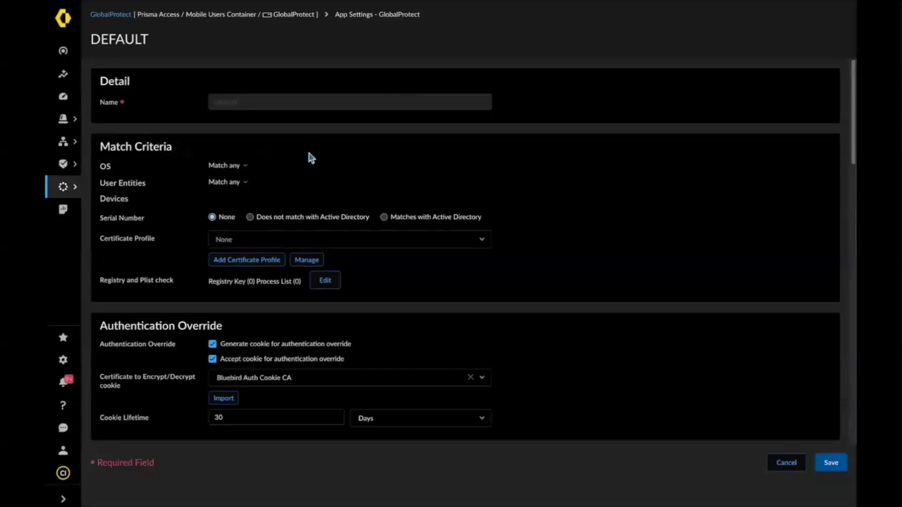
Check the IPv4 address and hostname in the Internal Host Detection section of the Default app settings.
scroll(572, 198, "down", 10)
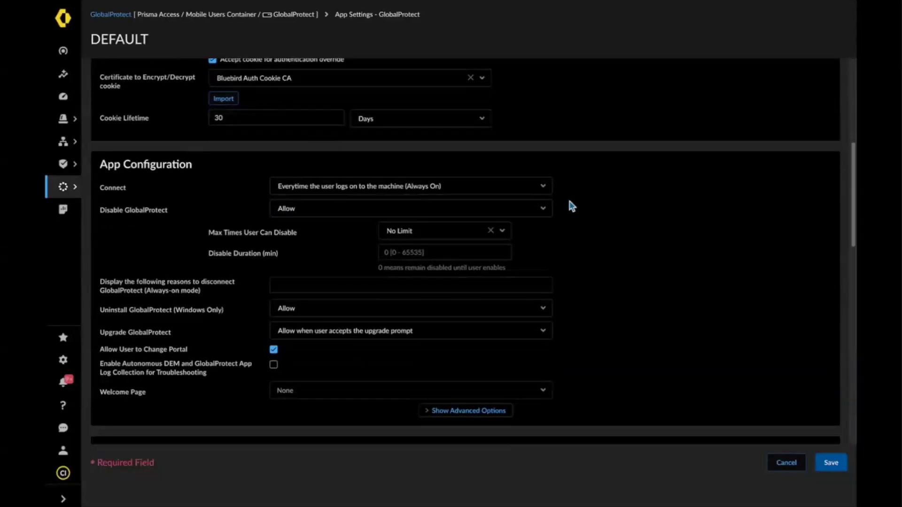
scroll(569, 201, "down", 1)
left_click_drag(99, 232, 236, 238)
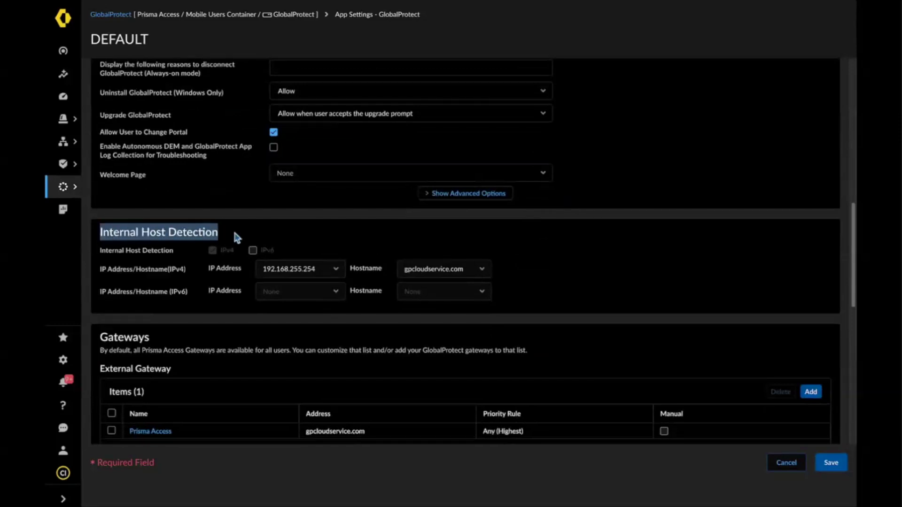
left_click_drag(496, 272, 100, 269)
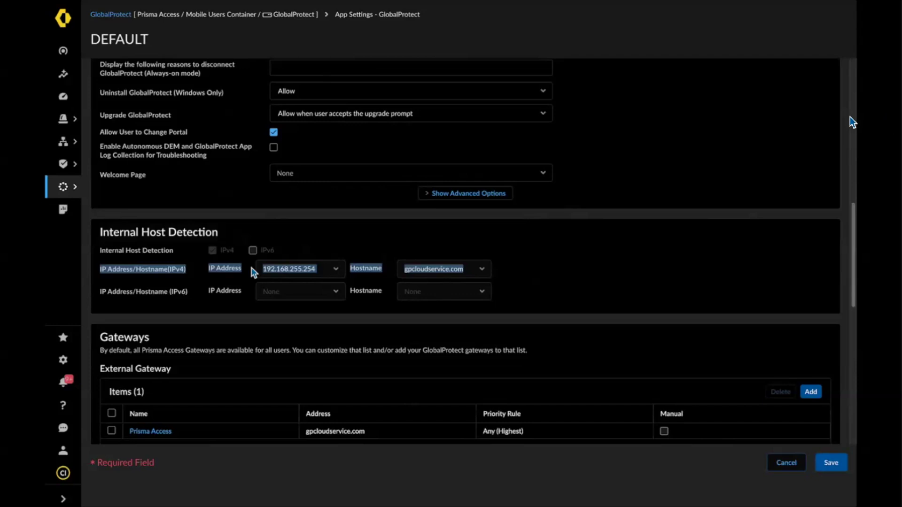
left_click(562, 282)
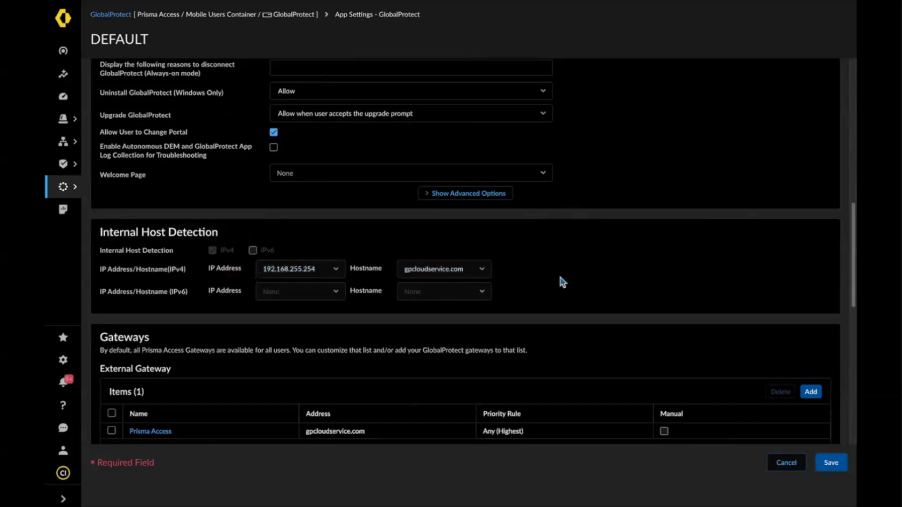
Check the Internal Gateway list under Gateways and save the Default app settings.
scroll(563, 282, "down", 3)
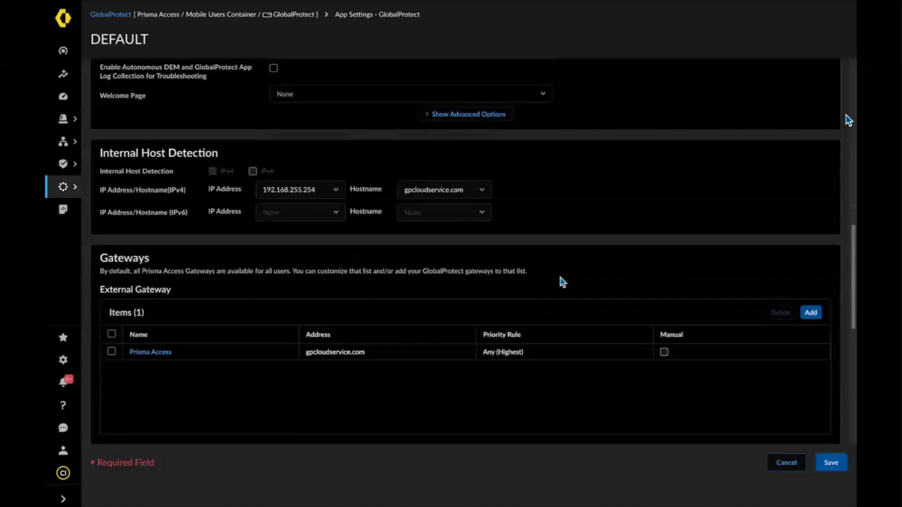
scroll(203, 294, "down", 2)
left_click_drag(125, 246, 197, 251)
left_click(197, 252)
left_click_drag(454, 316, 157, 313)
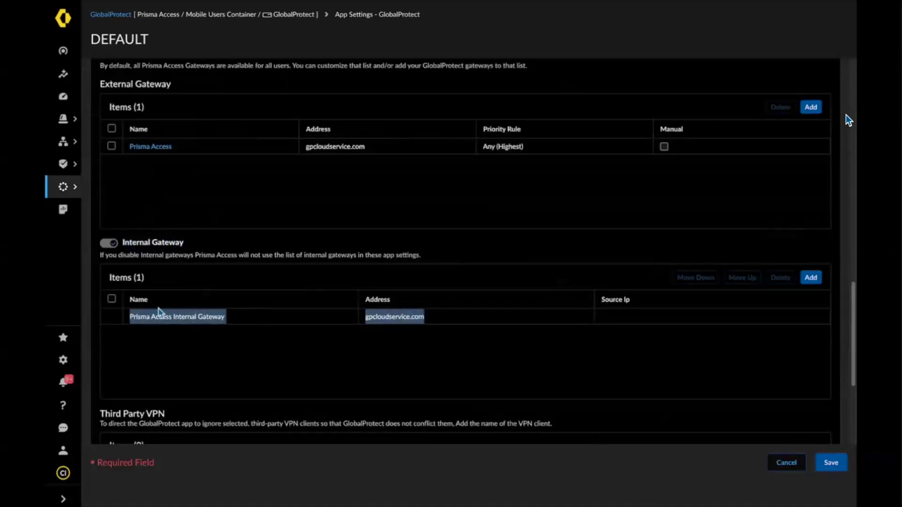
left_click(231, 287)
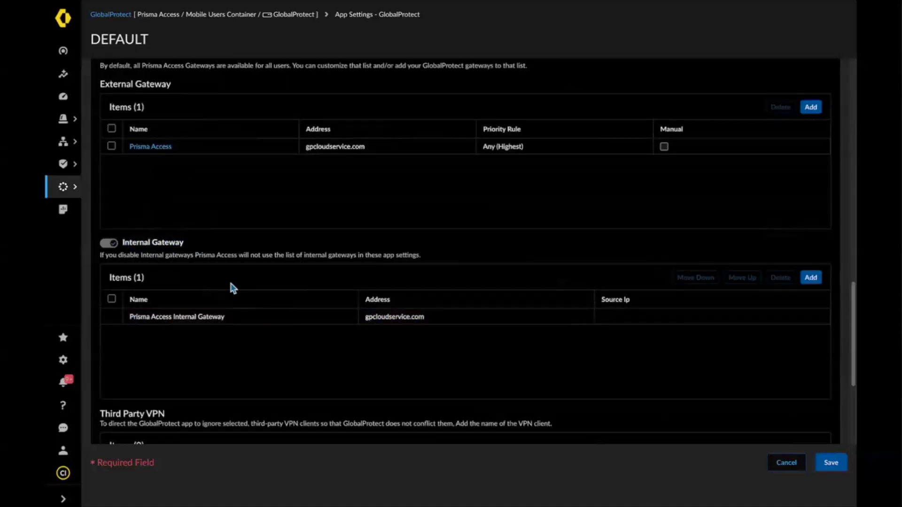
left_click(836, 464)
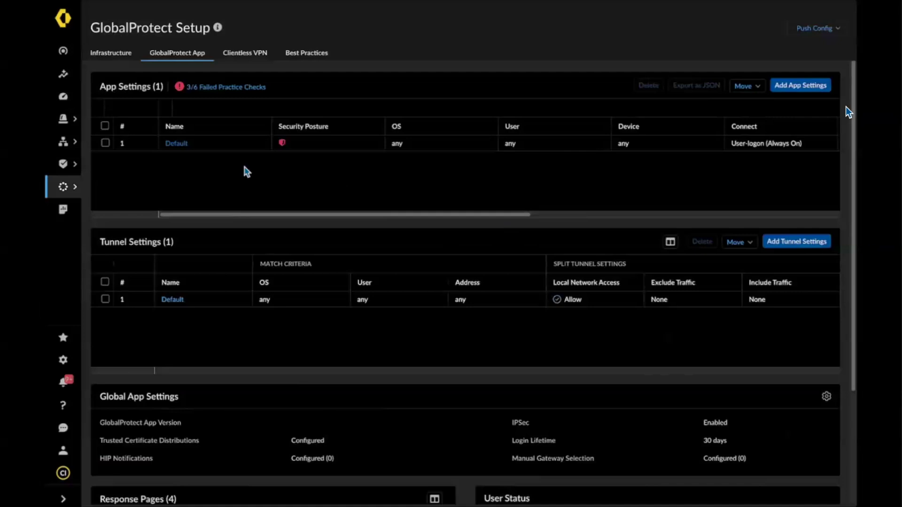
Open the Prisma Access infrastructure settings and check the Remote Networks DNS IP Address.
mouse_move(75, 187)
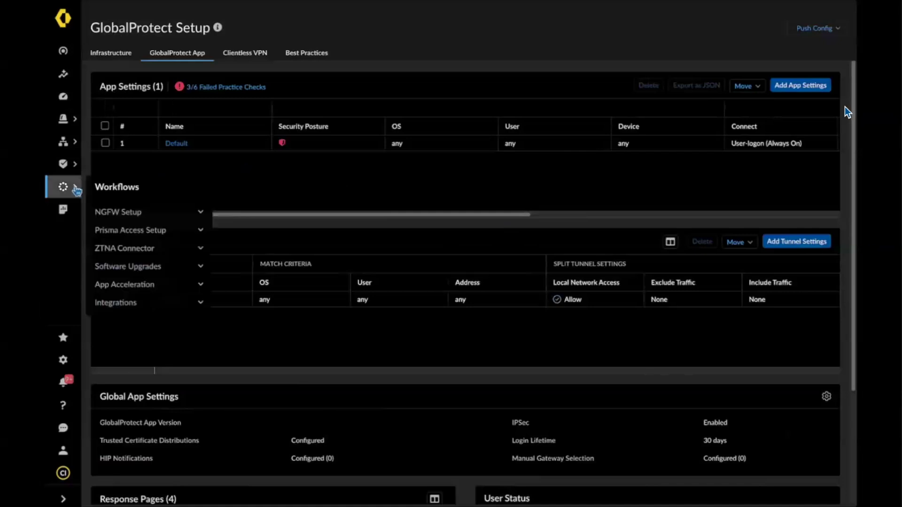
left_click(141, 231)
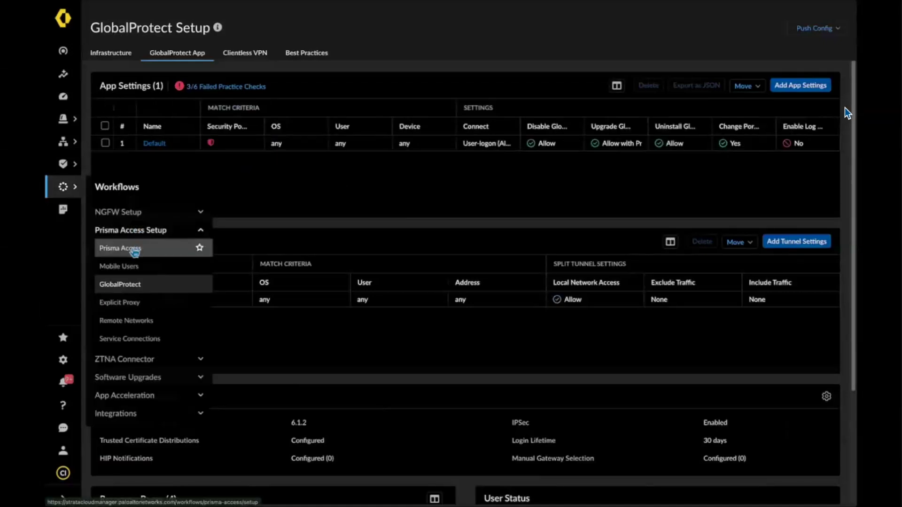
left_click(134, 249)
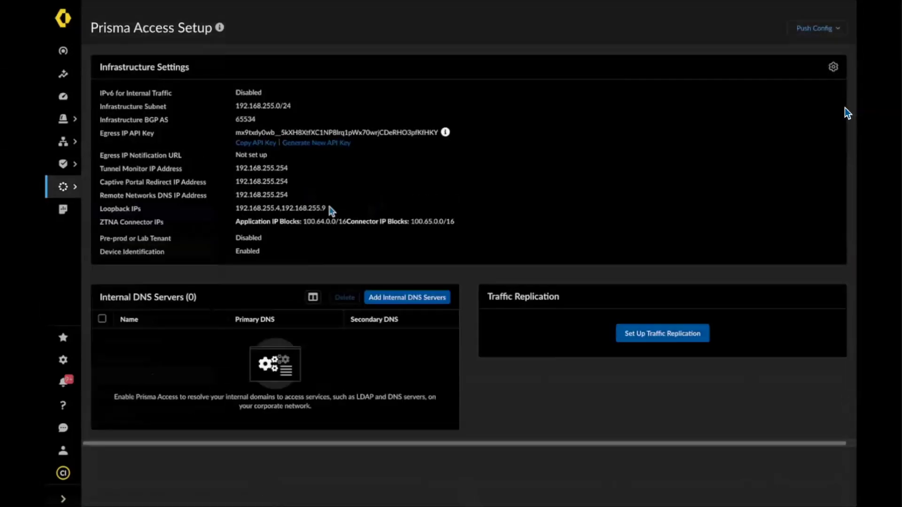
left_click_drag(101, 197, 294, 202)
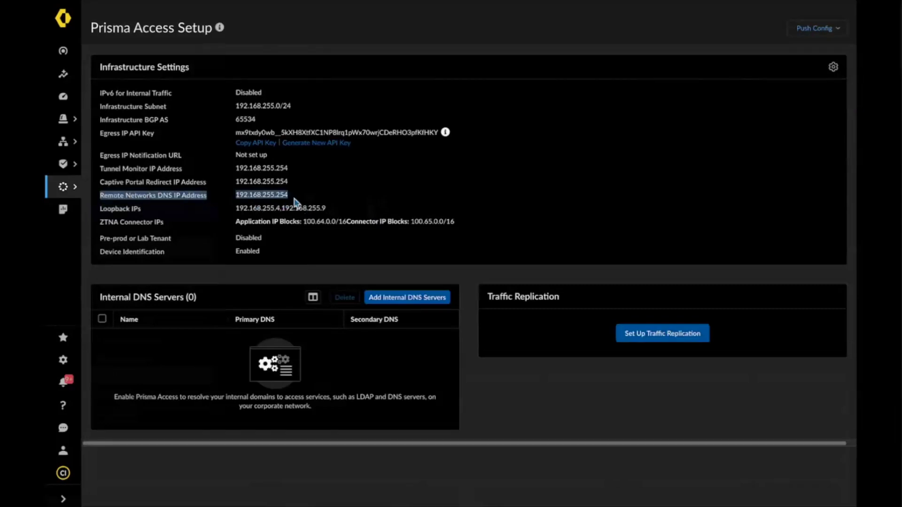
left_click(323, 201)
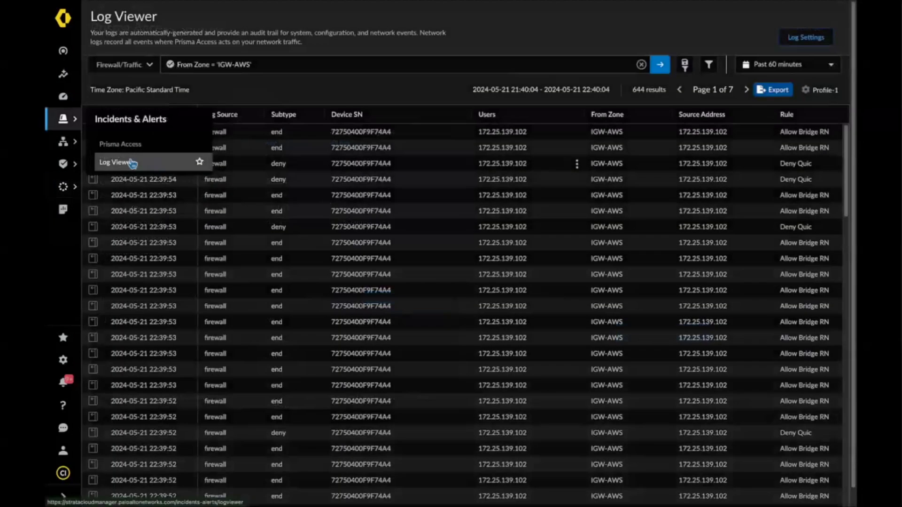
Check the From Zone = 'IGW-AWS' filter applied to the firewall traffic logs.
triple_click(262, 64)
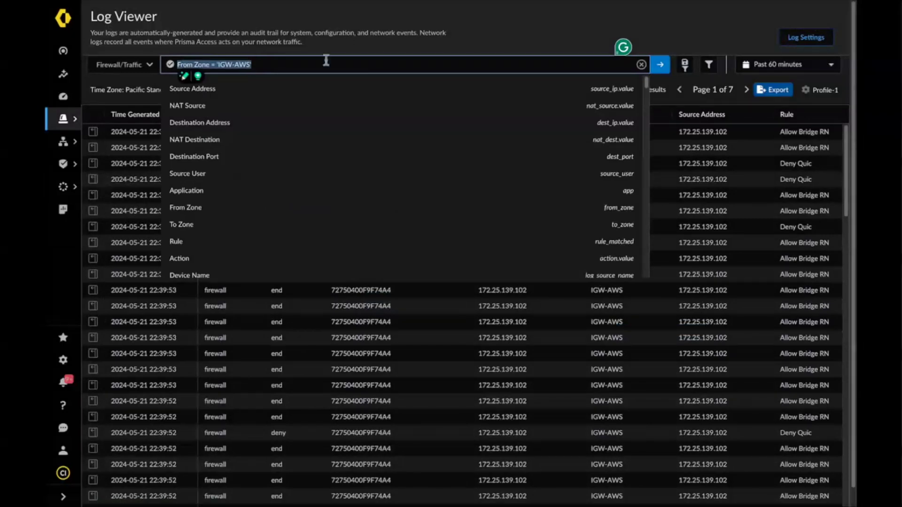
left_click(389, 51)
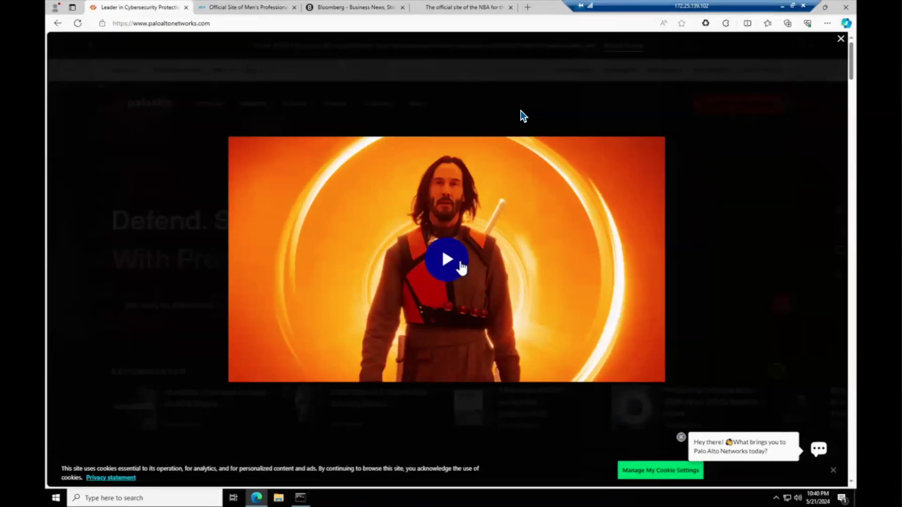
On the remote Windows desktop, play the Palo Alto Networks video and reload the ATP Tour, Bloomberg and NBA pages, and rerun the log query.
left_click(460, 263)
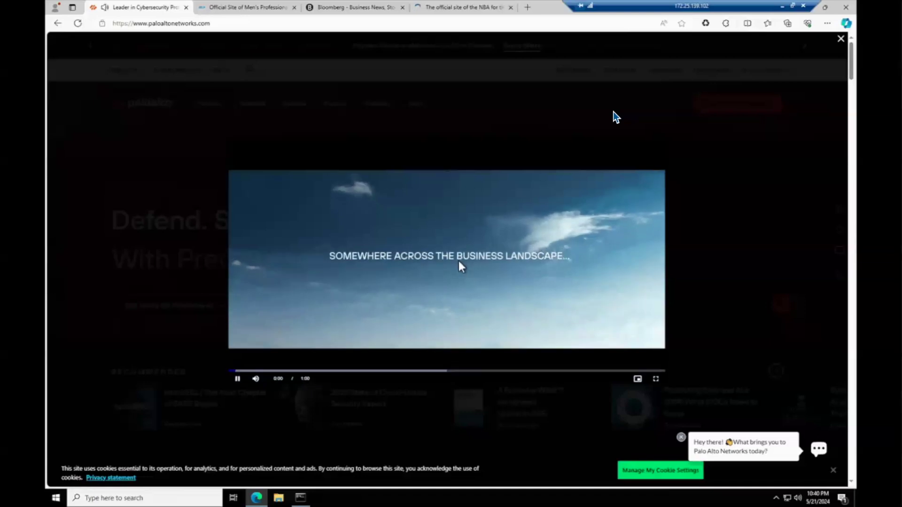
left_click(254, 8)
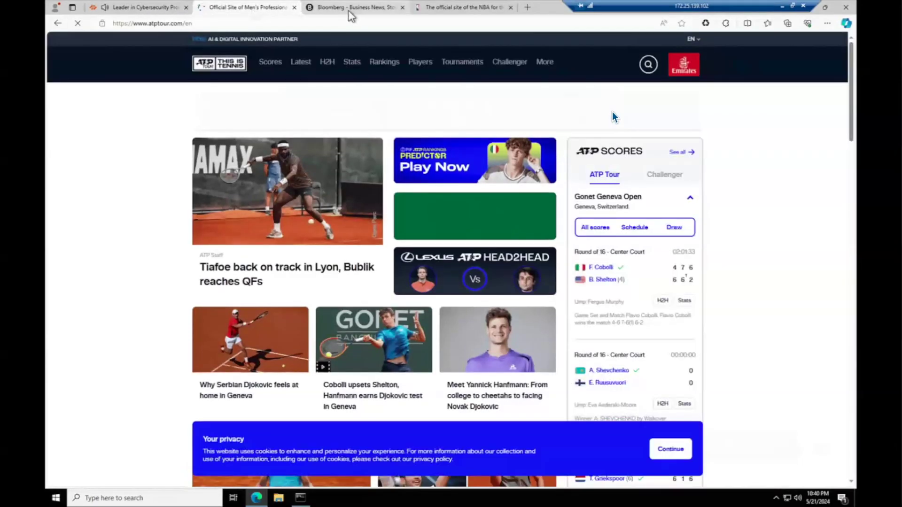
left_click(350, 12)
left_click(445, 7)
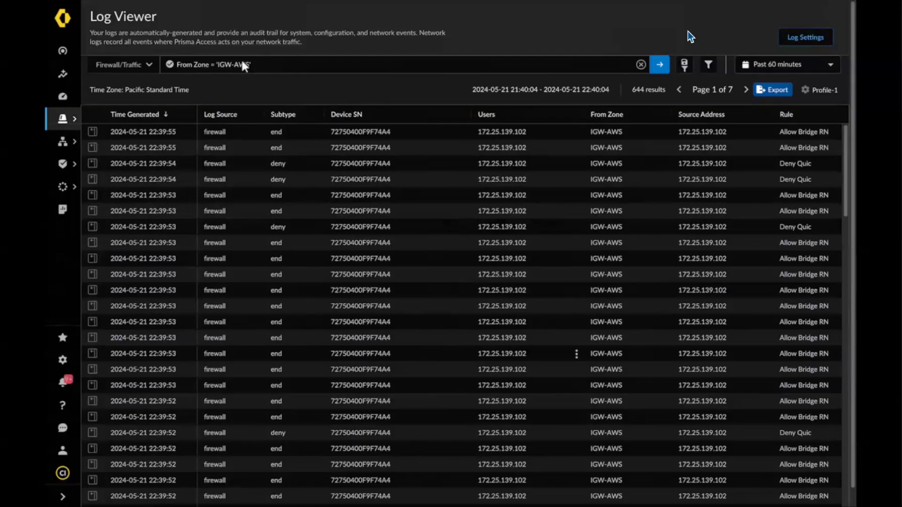
left_click(660, 65)
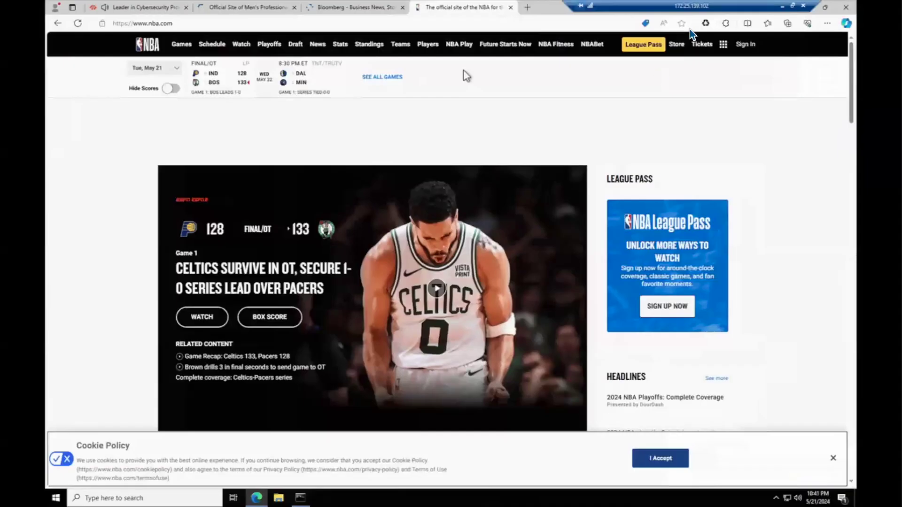
Pause the video and connect GlobalProtect to the bluebird.gpcloudservice.com portal, signing in with the listed Microsoft account and its password.
left_click(149, 7)
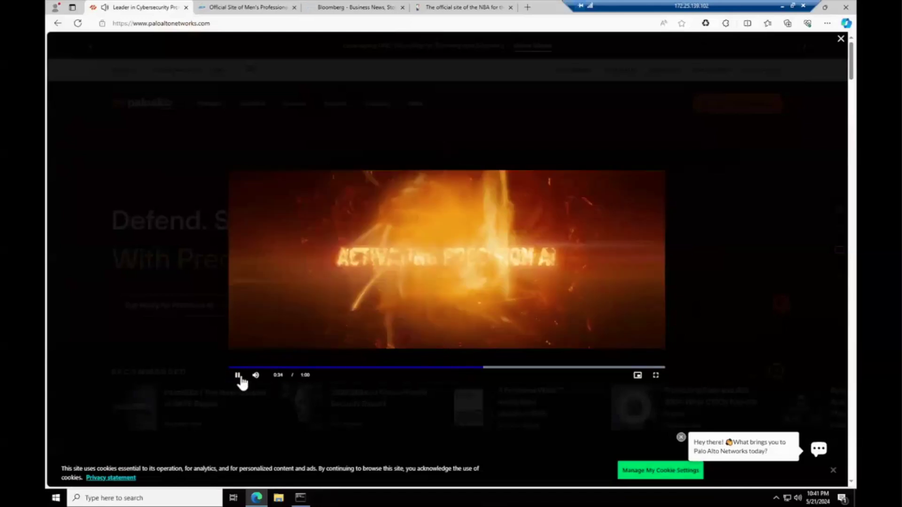
left_click(776, 498)
left_click(777, 484)
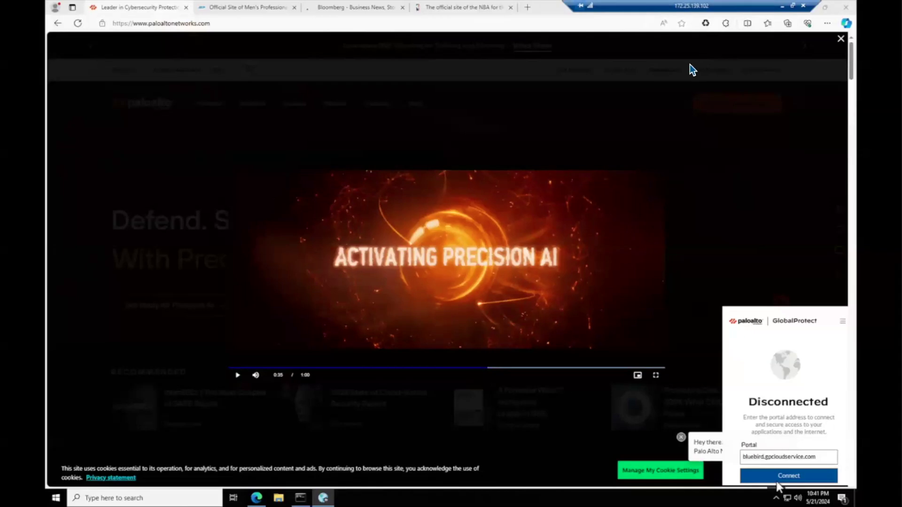
left_click(779, 475)
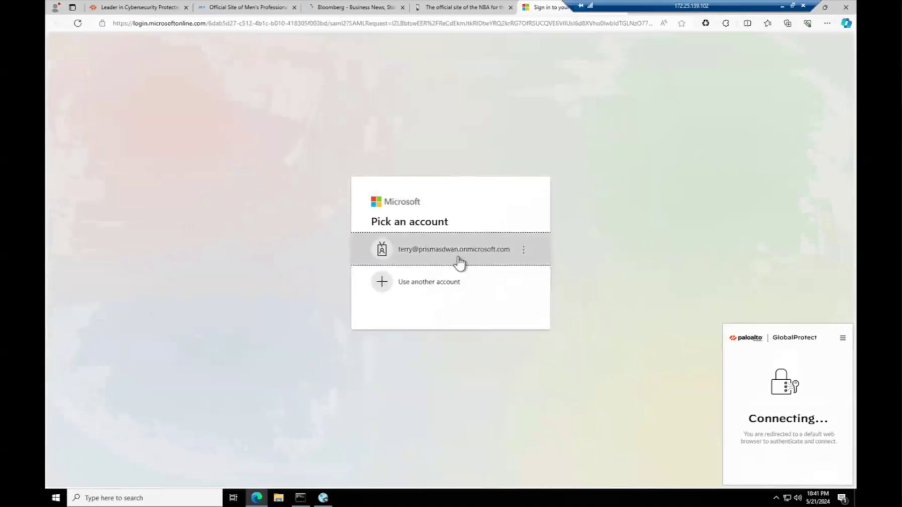
left_click(459, 261)
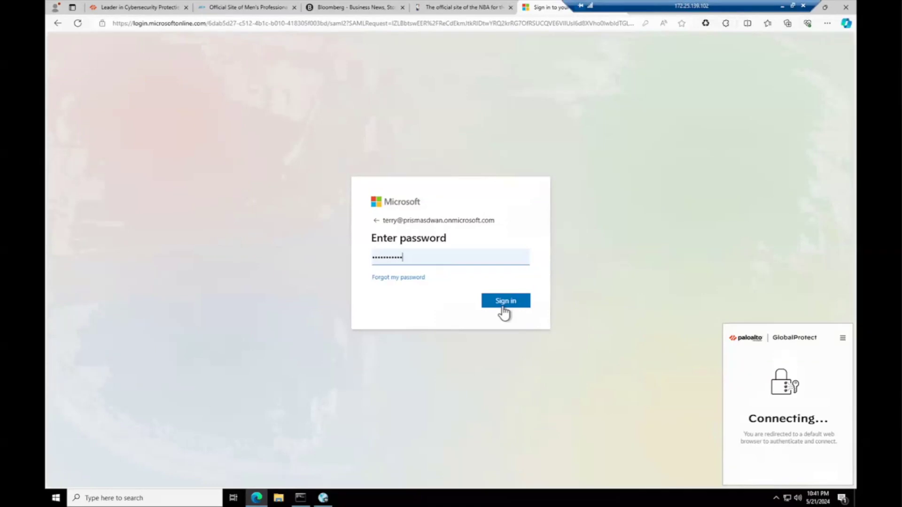
left_click(503, 308)
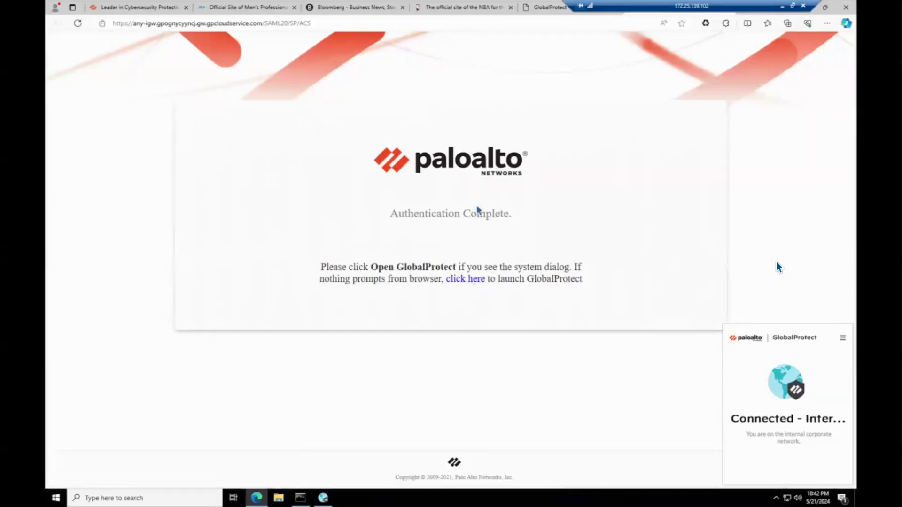
Check the connection status in the GlobalProtect settings and the machine's IPv4 address with ipconfig.
left_click(843, 338)
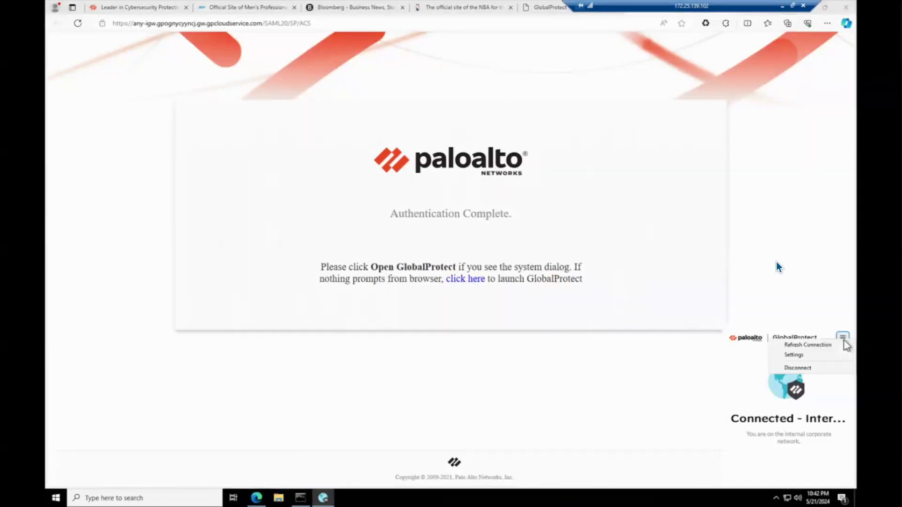
left_click(808, 356)
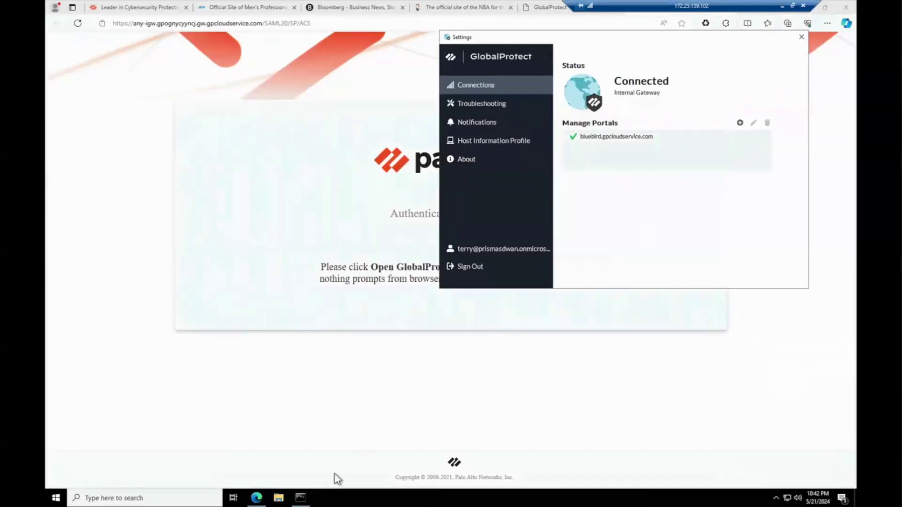
left_click(300, 497)
type("ipconfig")
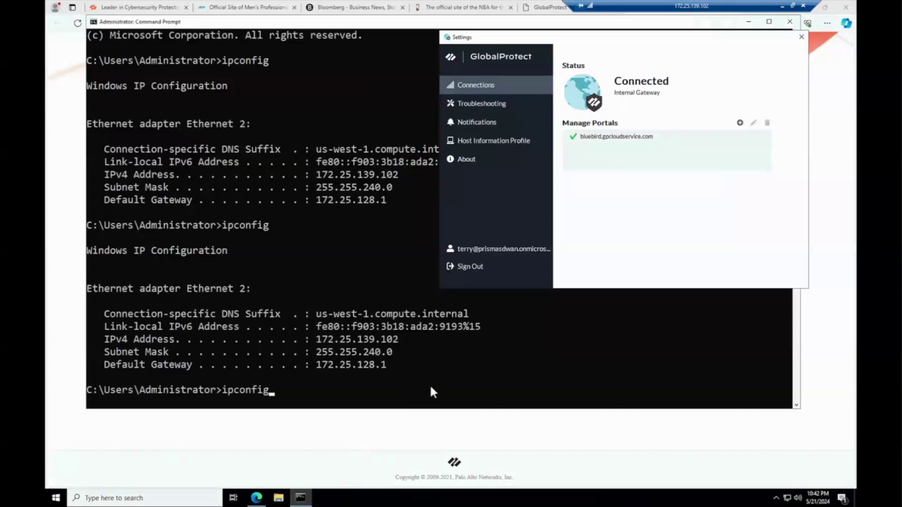
key("Return")
left_click_drag(416, 352, 316, 352)
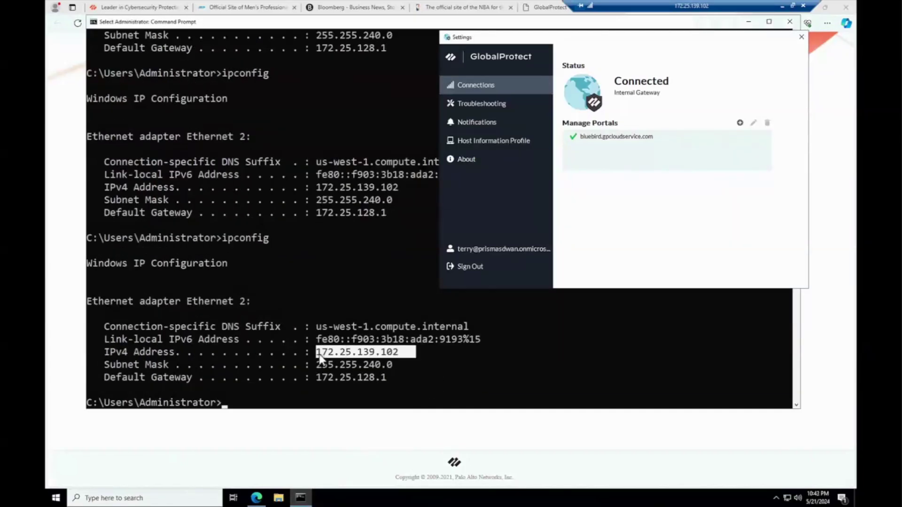
left_click(73, 237)
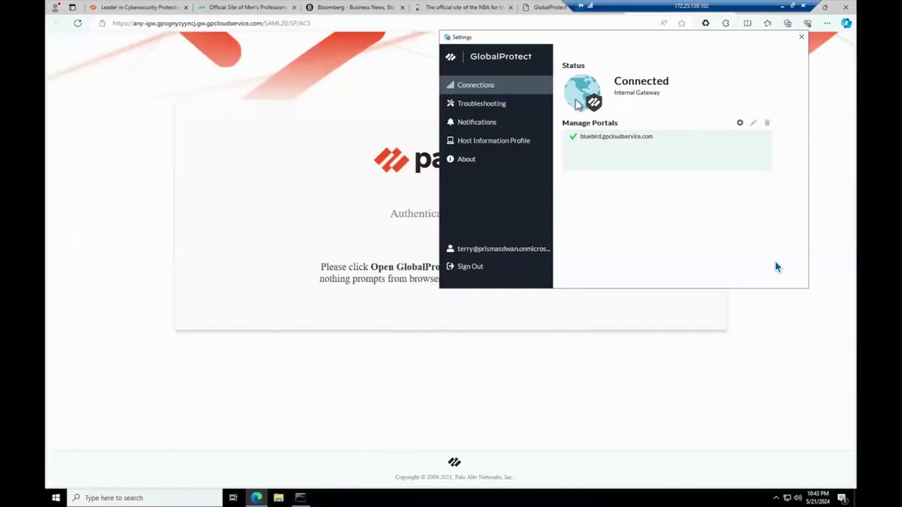
left_click(801, 37)
Resume the Palo Alto Networks video, reload the ATP Tour, Bloomberg and NBA pages, and rerun the From Zone = 'IGW-AWS' traffic log query.
left_click(141, 7)
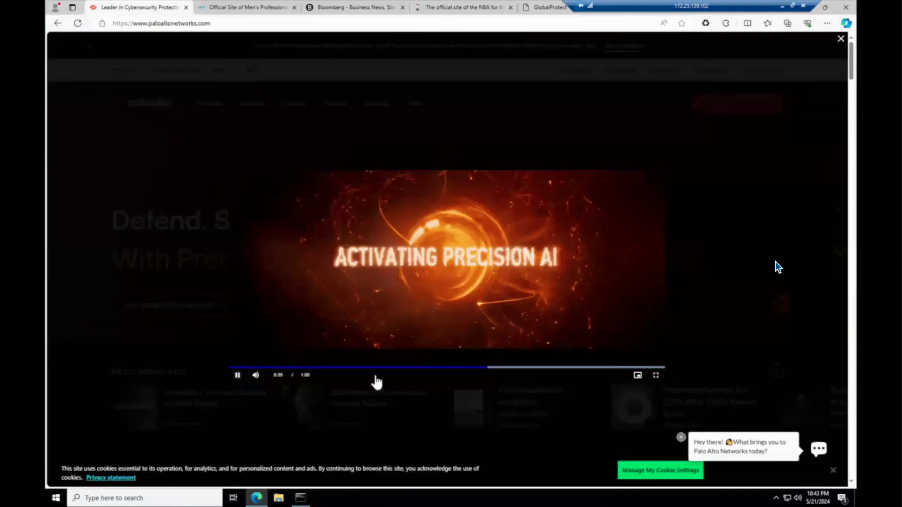
left_click(248, 7)
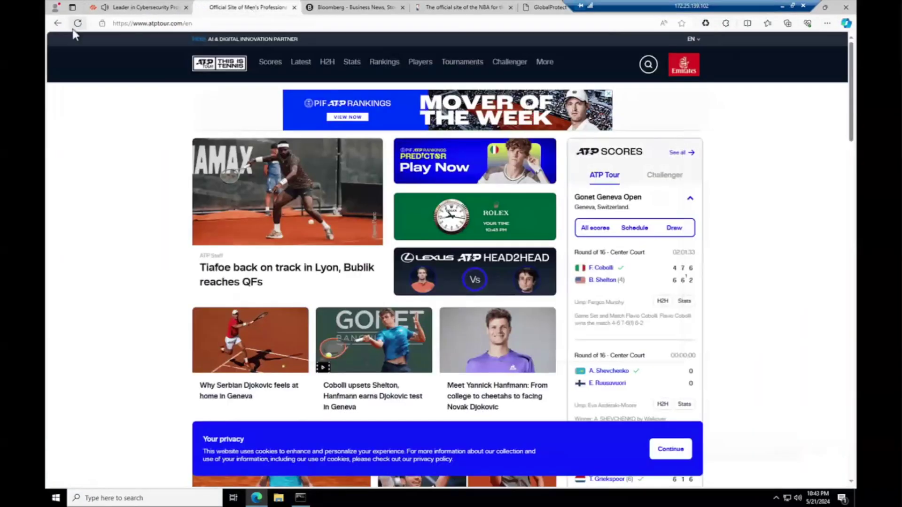
left_click(354, 13)
left_click(423, 10)
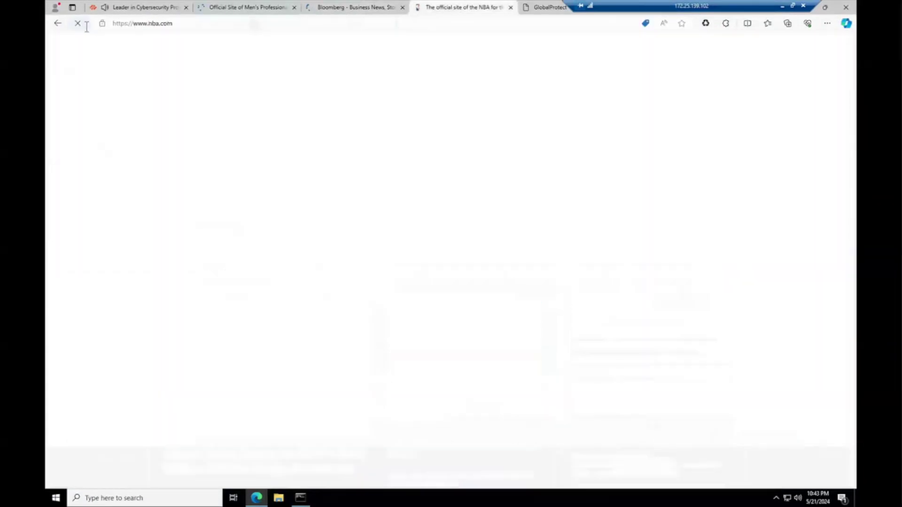
left_click(535, 12)
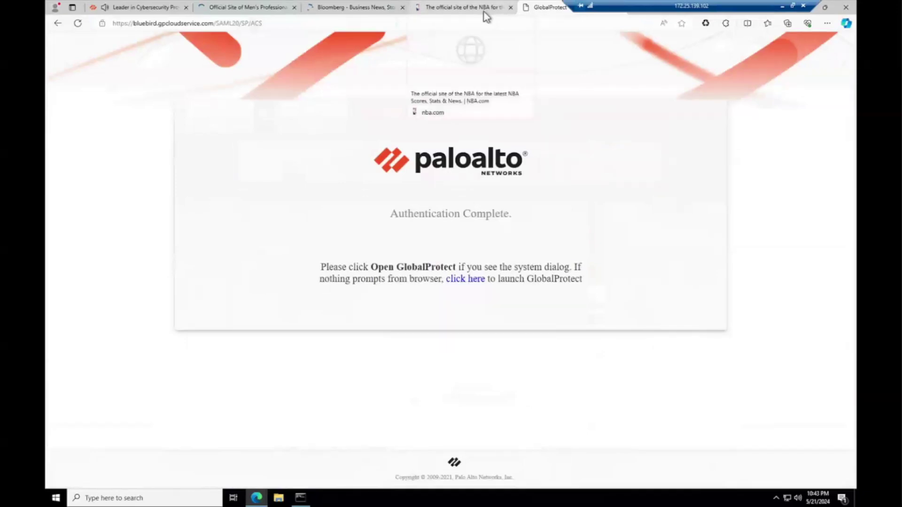
left_click(486, 17)
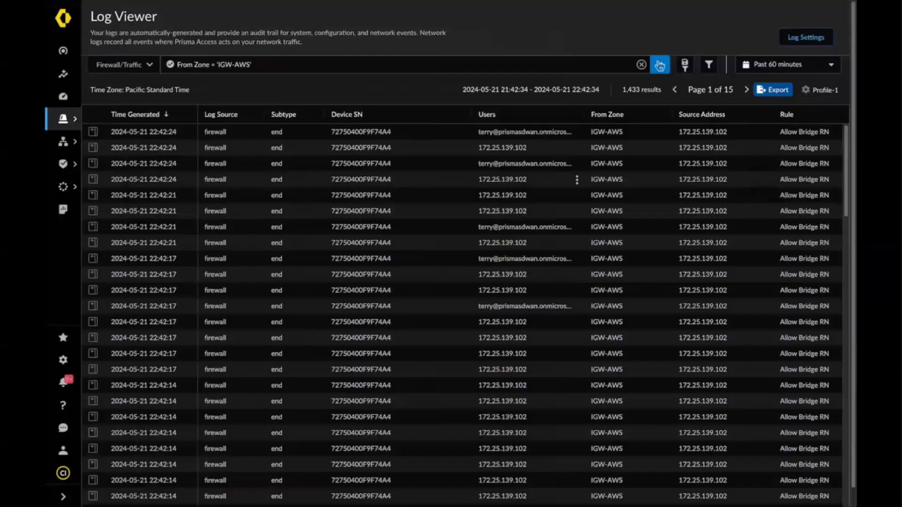
left_click(660, 64)
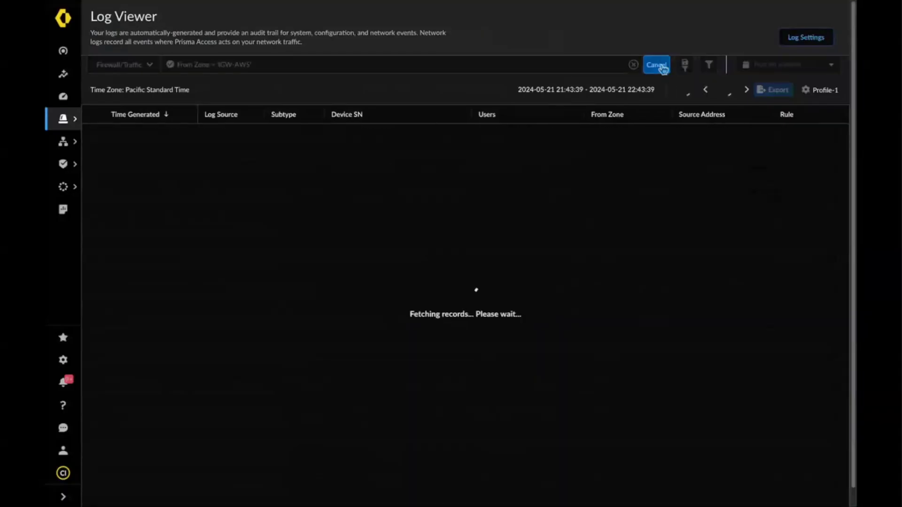